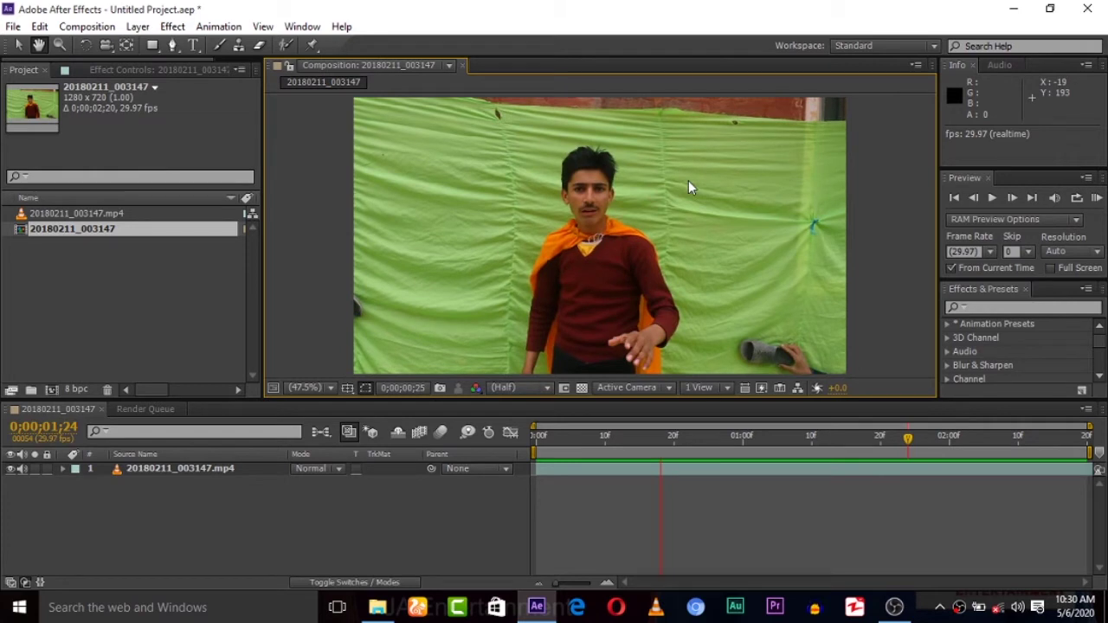
- Stop the preview at the first frame and select the green-screen footage layer
left_click(958, 197)
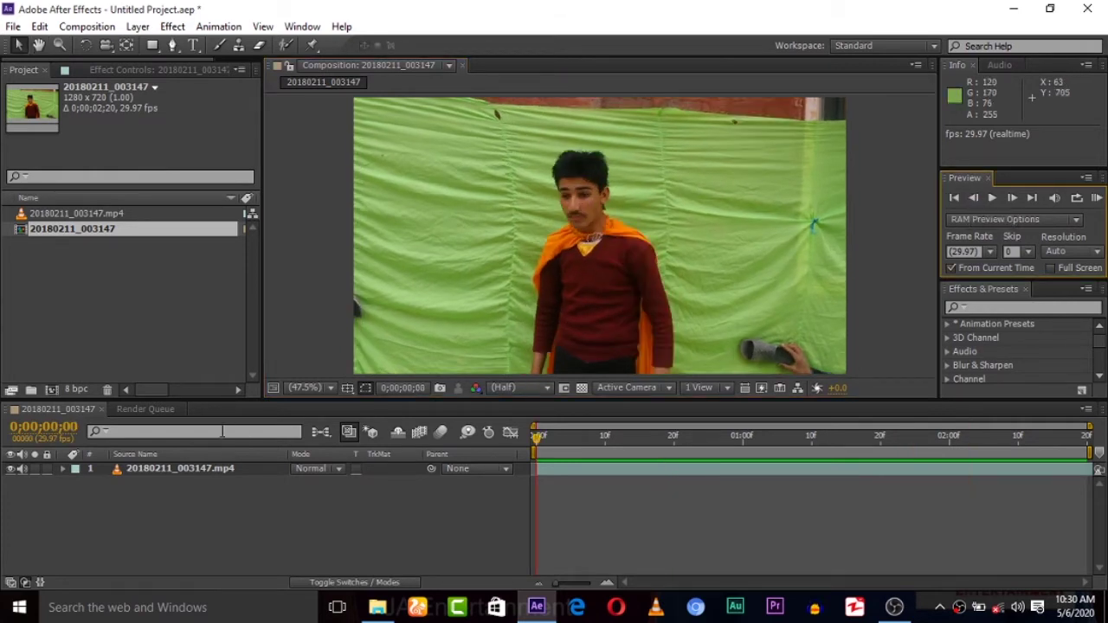
left_click(170, 470)
- Draw a closed six-point Pen mask around the man and green cloth
left_click(173, 46)
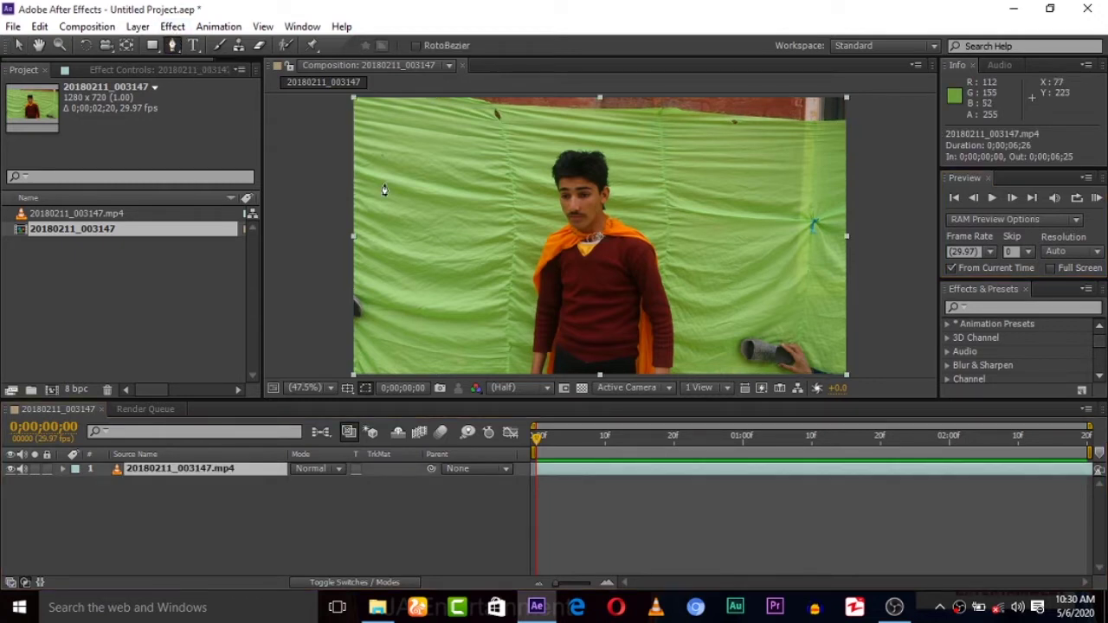
left_click(374, 118)
left_click(711, 134)
left_click(788, 195)
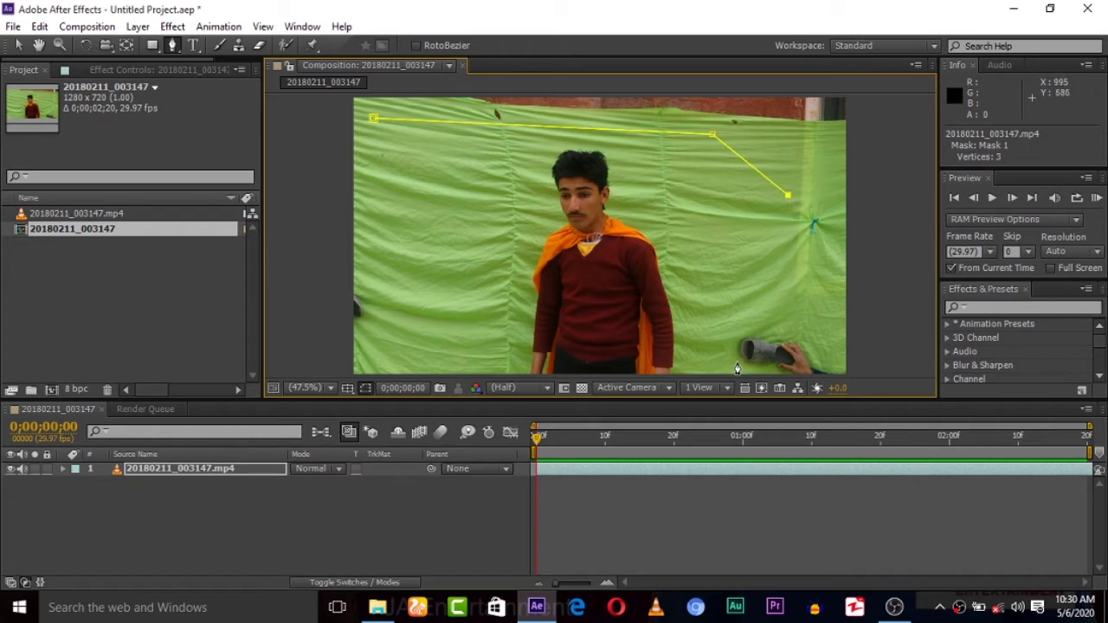
left_click(725, 376)
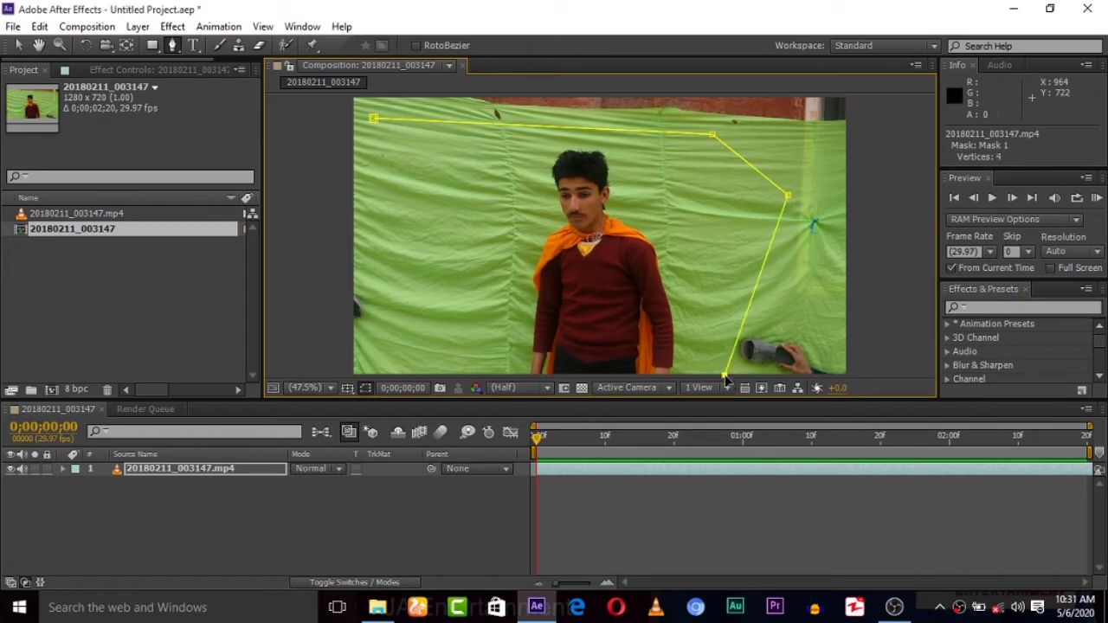
left_click(377, 375)
left_click(372, 178)
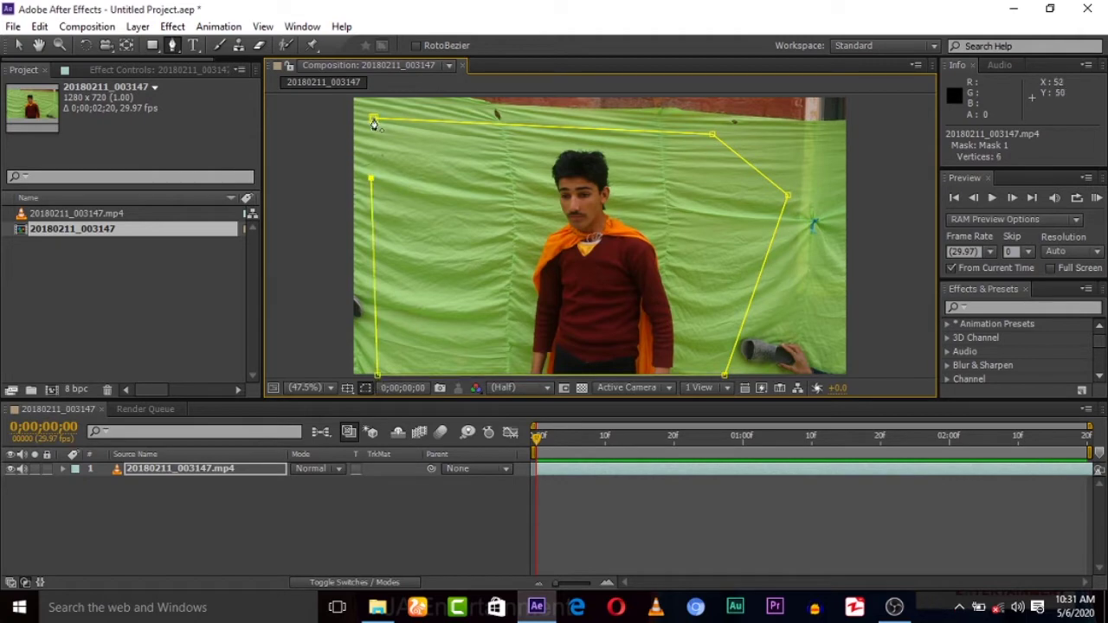
left_click(373, 118)
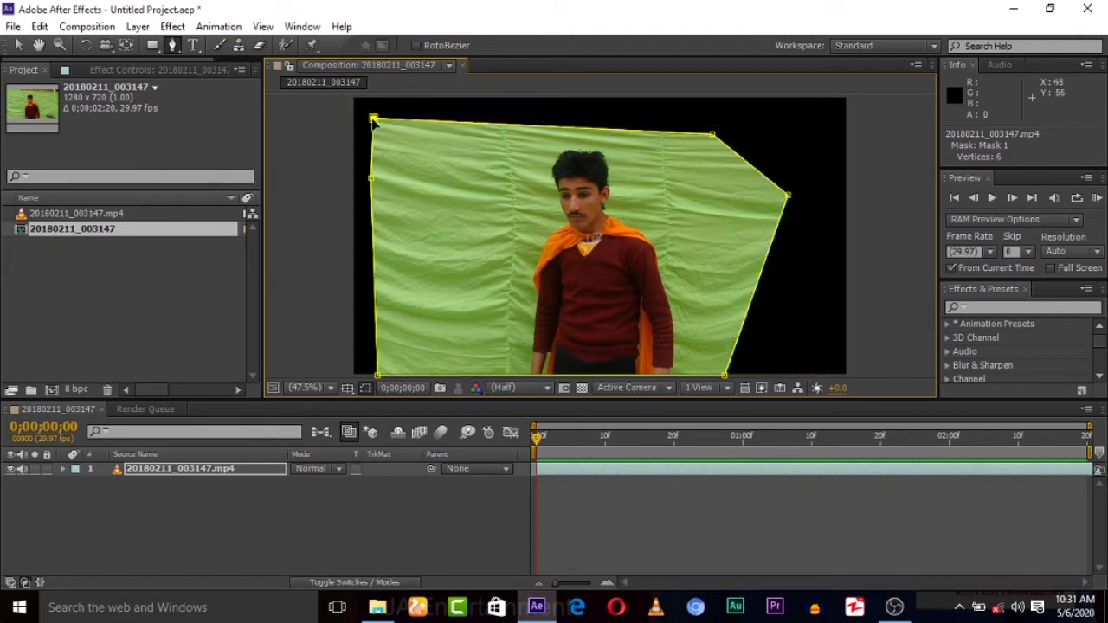
- Apply Keylight (1.2) and sample the green cloth as the Screen Colour
left_click(172, 27)
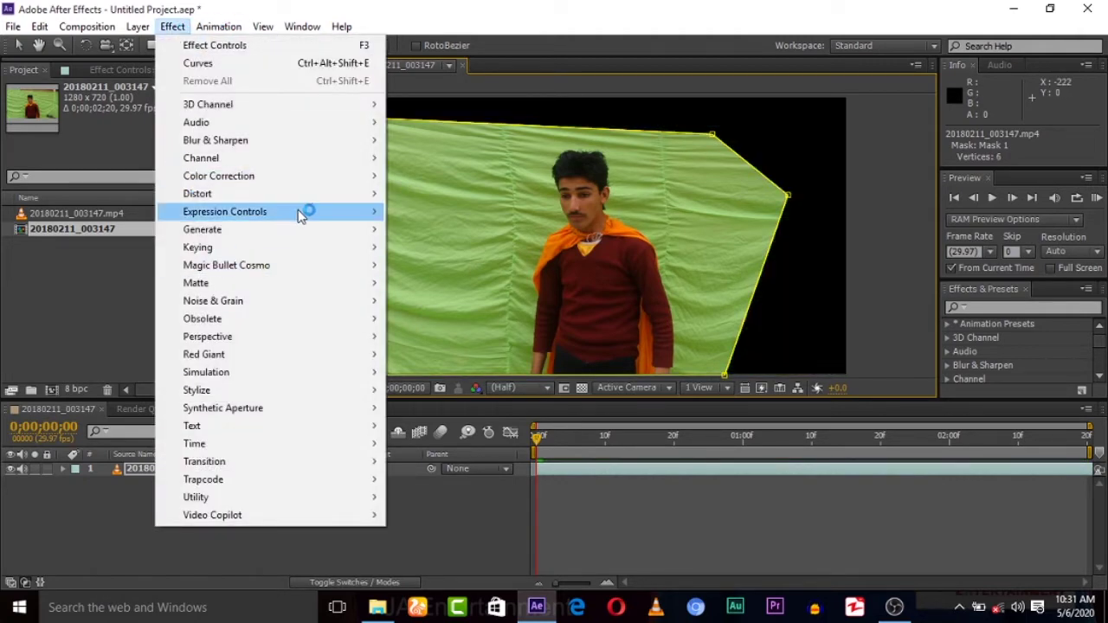
mouse_move(303, 251)
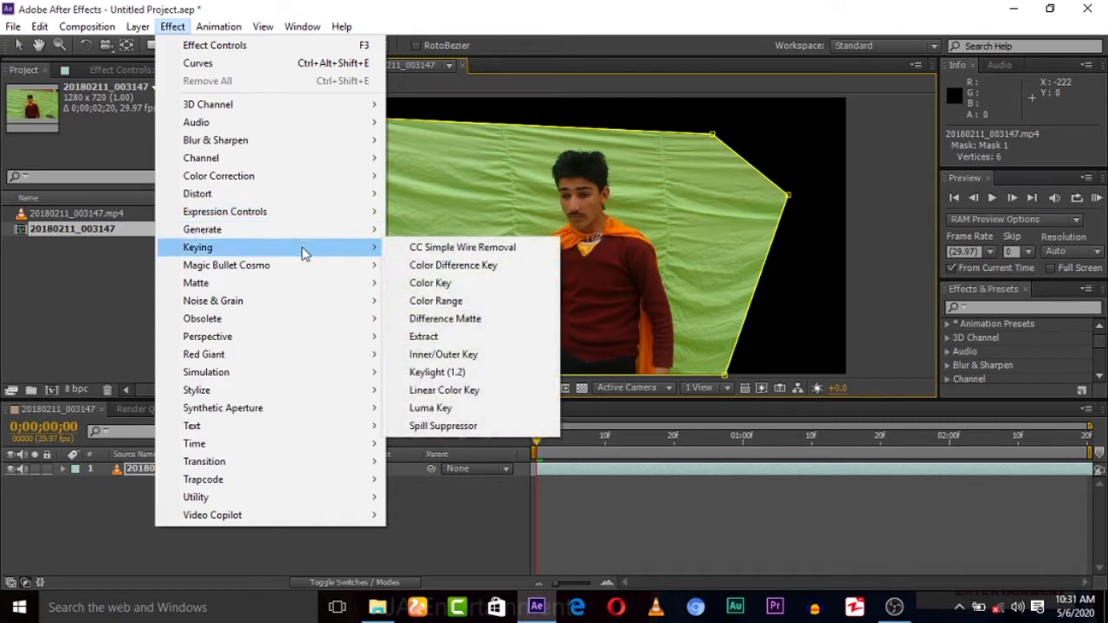
left_click(470, 373)
left_click(174, 202)
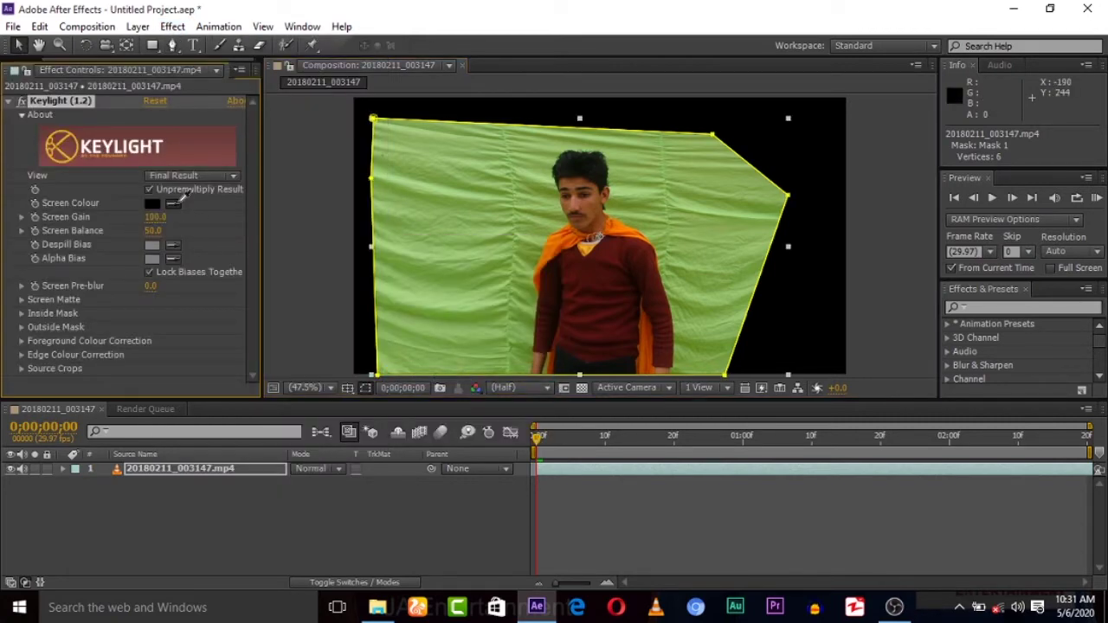
left_click(467, 201)
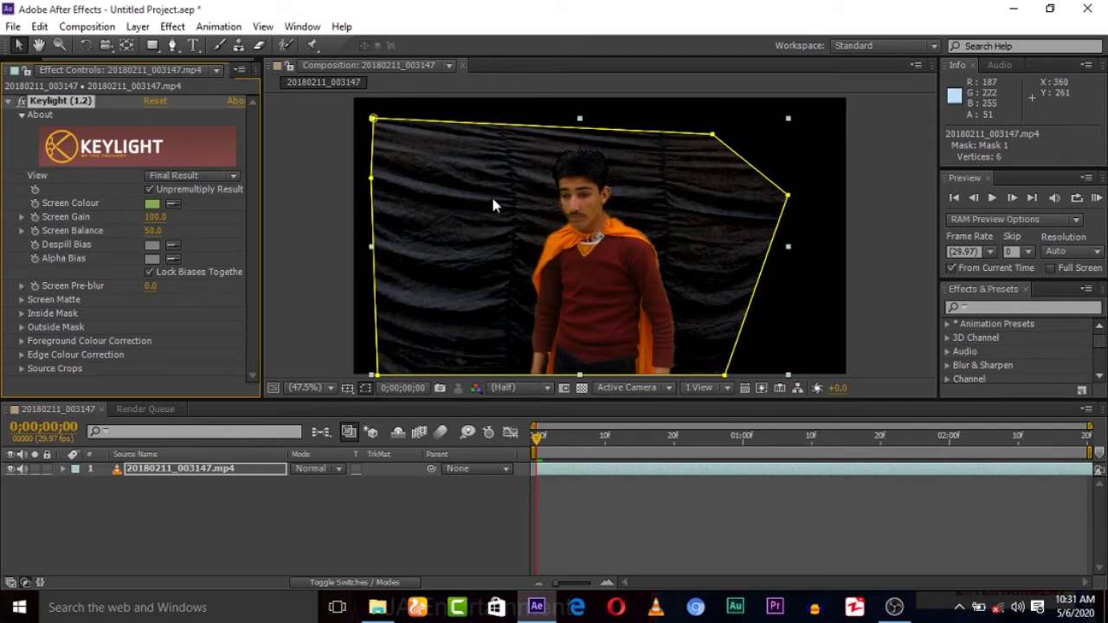
- Raise Keylight's Screen Matte Clip Black to 27 to remove leftover cloth
left_click(22, 300)
scroll(124, 263, "down", 1)
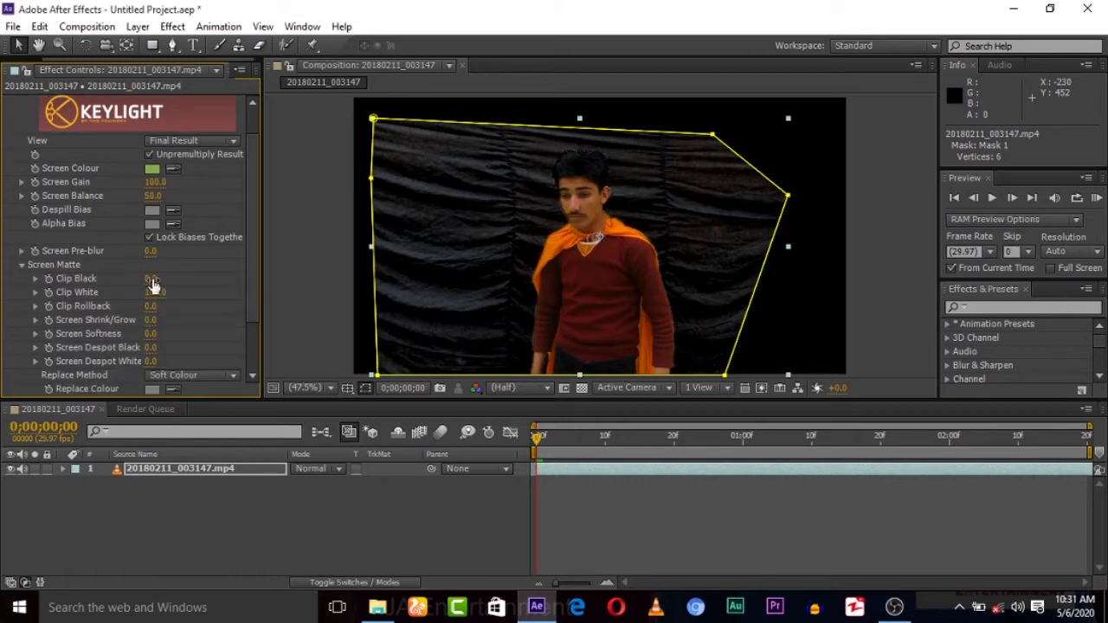
left_click_drag(153, 278, 172, 277)
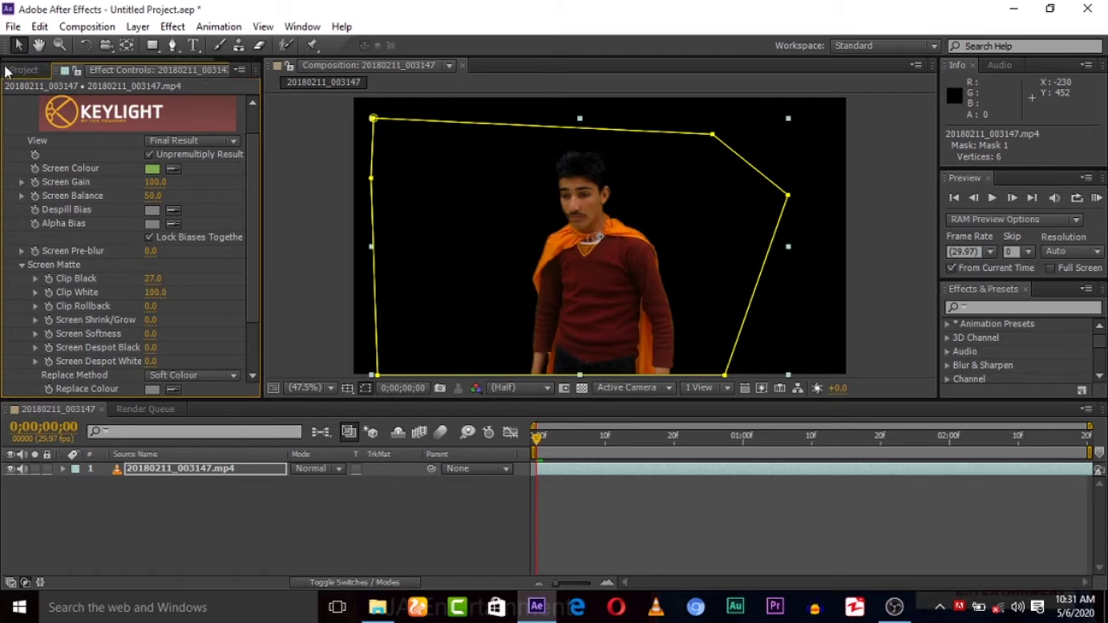
left_click(19, 69)
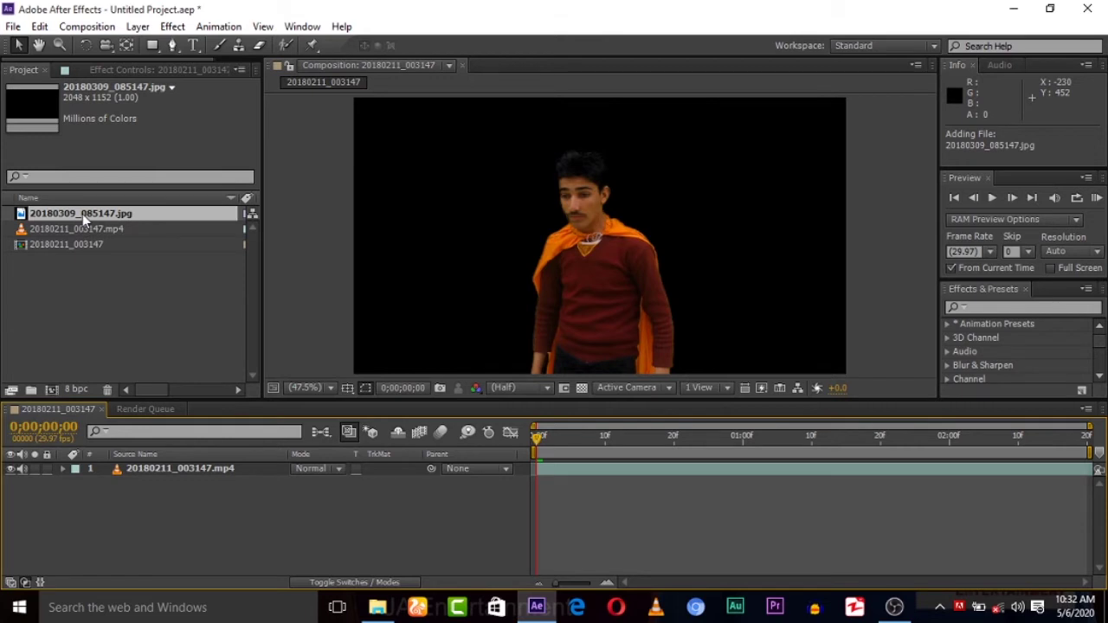
- Place 20180309_085147.jpg beneath the footage layer and reselect the footage's Keylight settings
left_click_drag(83, 213, 147, 494)
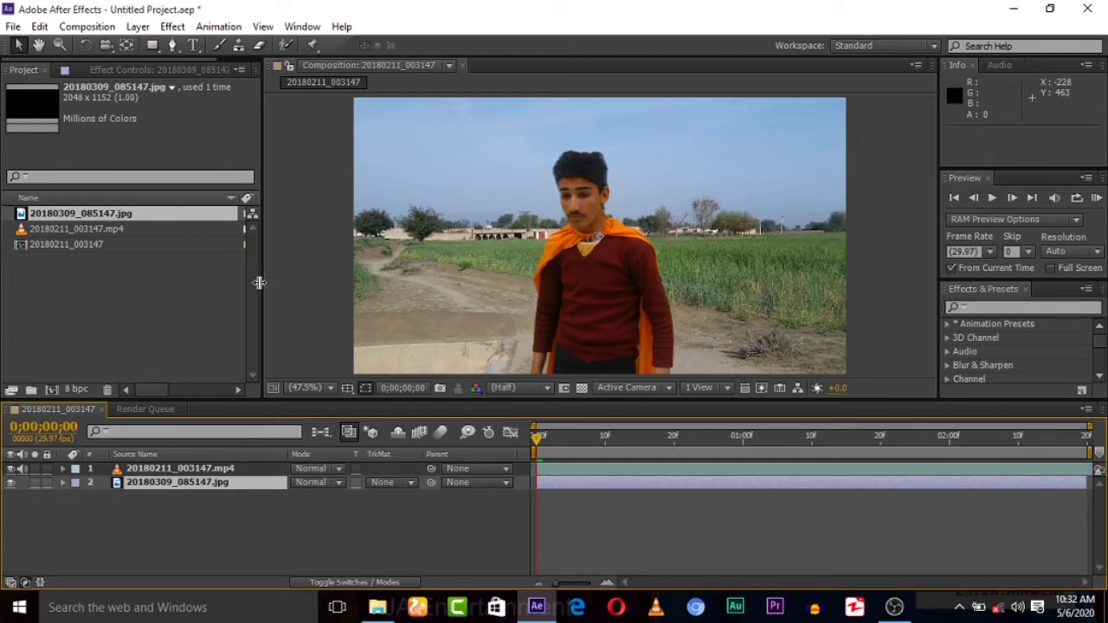
left_click(180, 468)
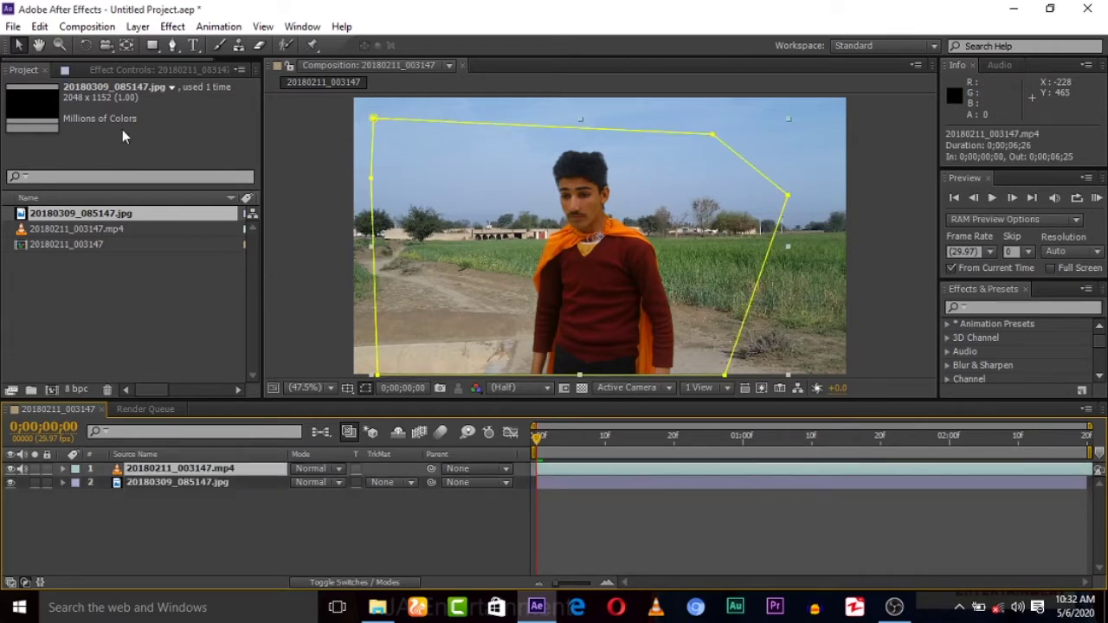
left_click(124, 71)
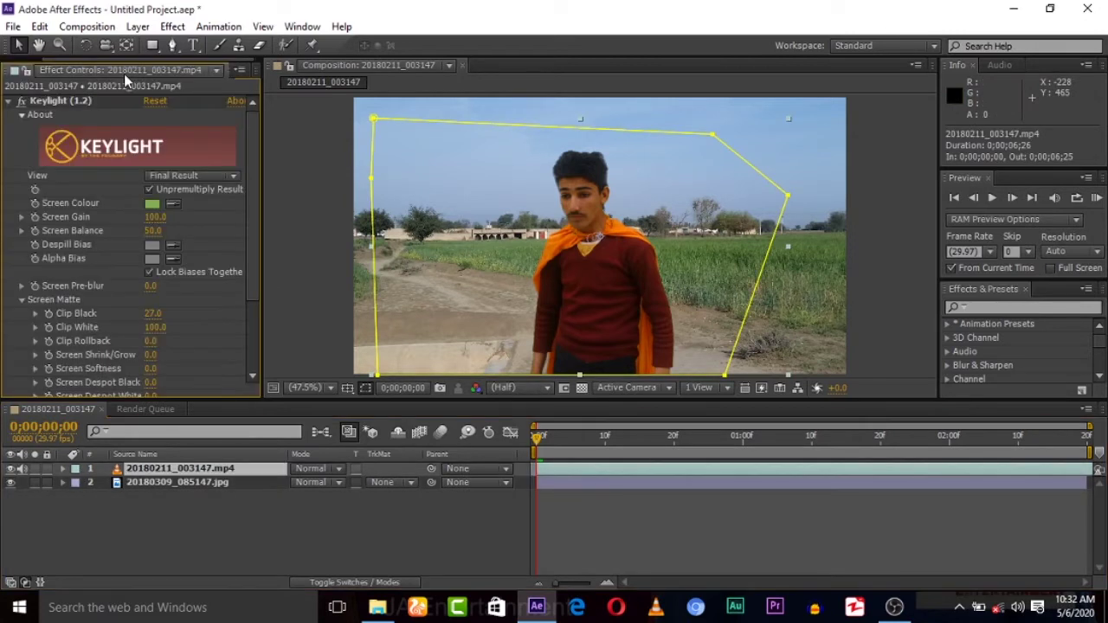
- View the Screen Matte, set Clip Black to 37 and Screen Shrink/Grow to -1.0
left_click(190, 176)
left_click(199, 264)
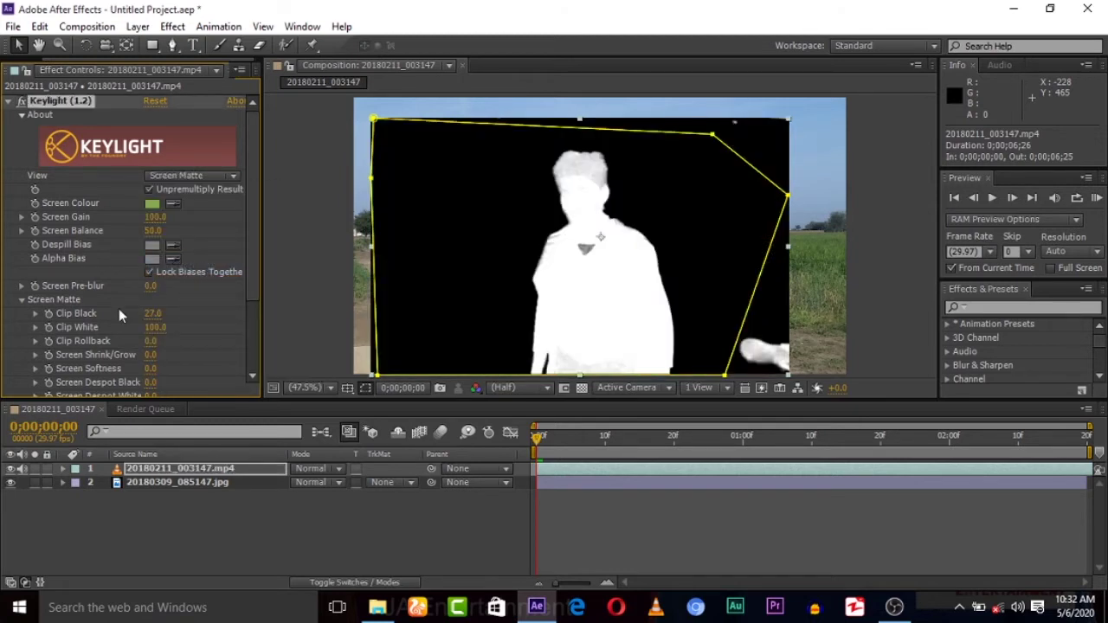
left_click_drag(153, 312, 136, 333)
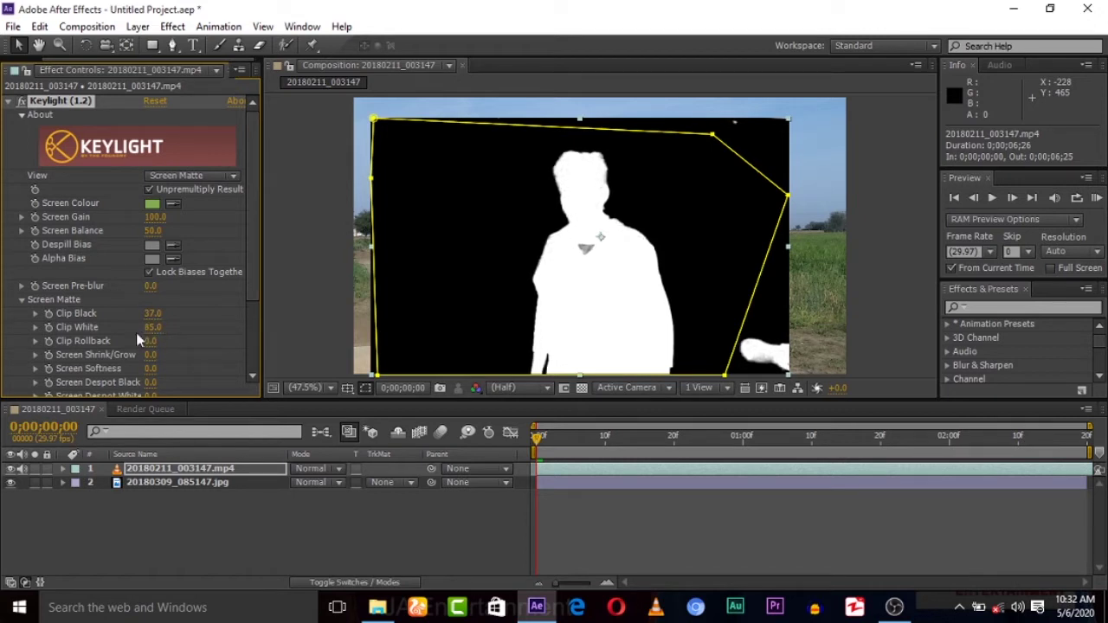
left_click(150, 355)
type("-1")
left_click(128, 187)
- Switch Keylight View back to Final Result and preview the composite from the start
left_click(175, 175)
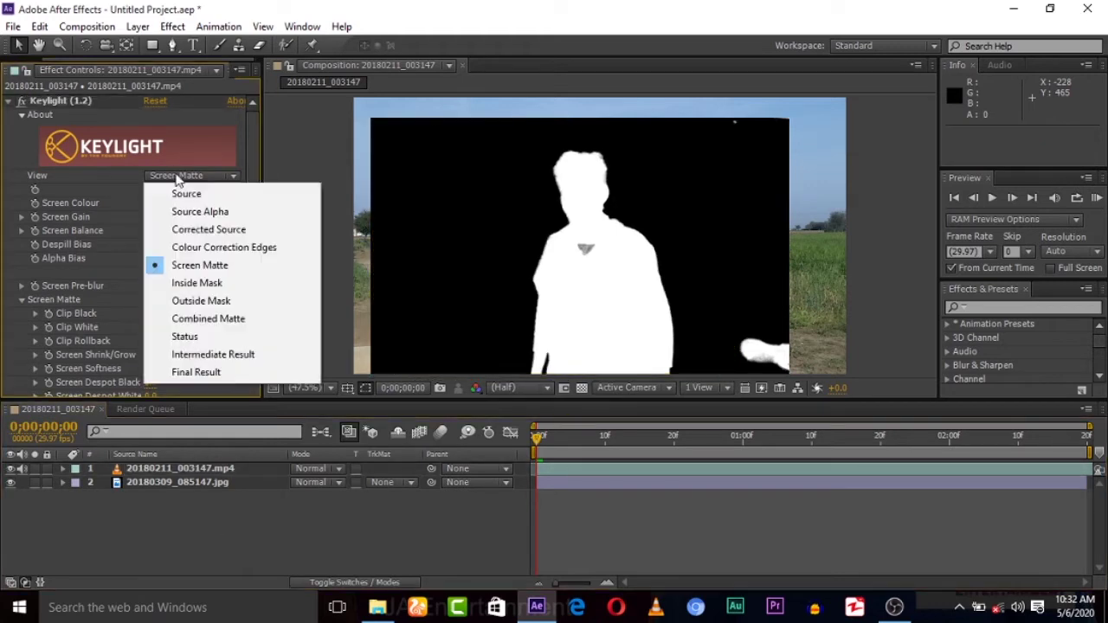
left_click(198, 373)
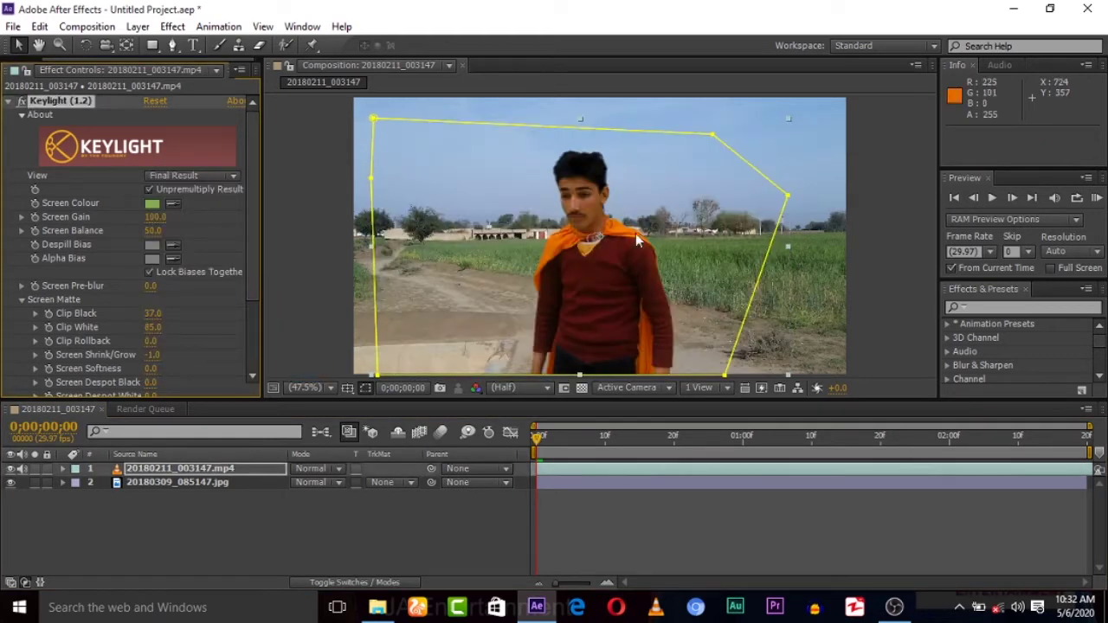
key("space")
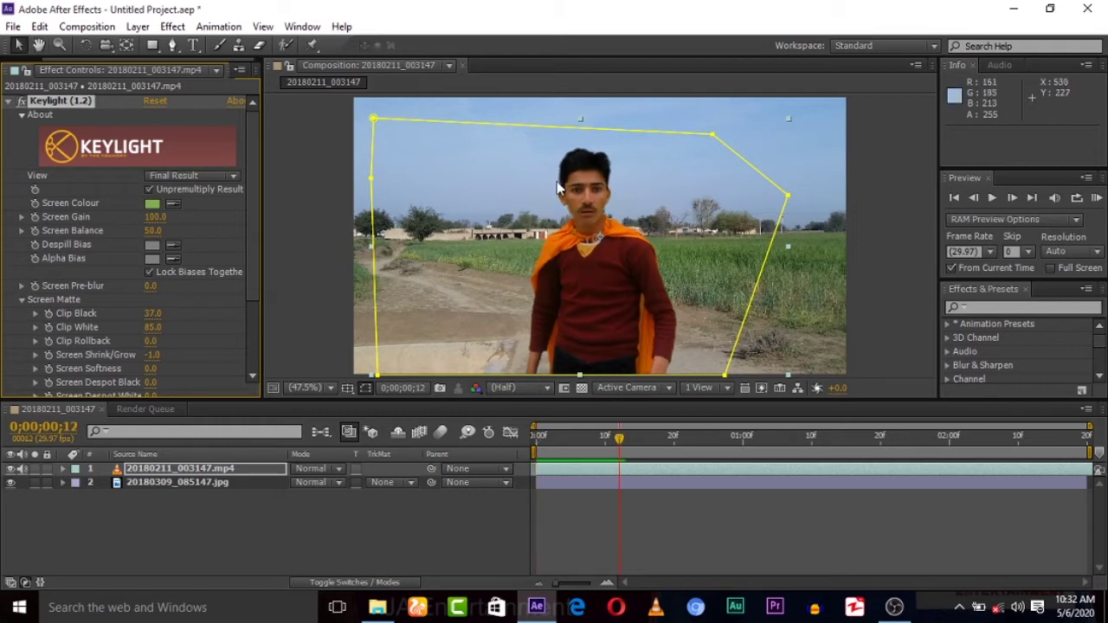
left_click(570, 441)
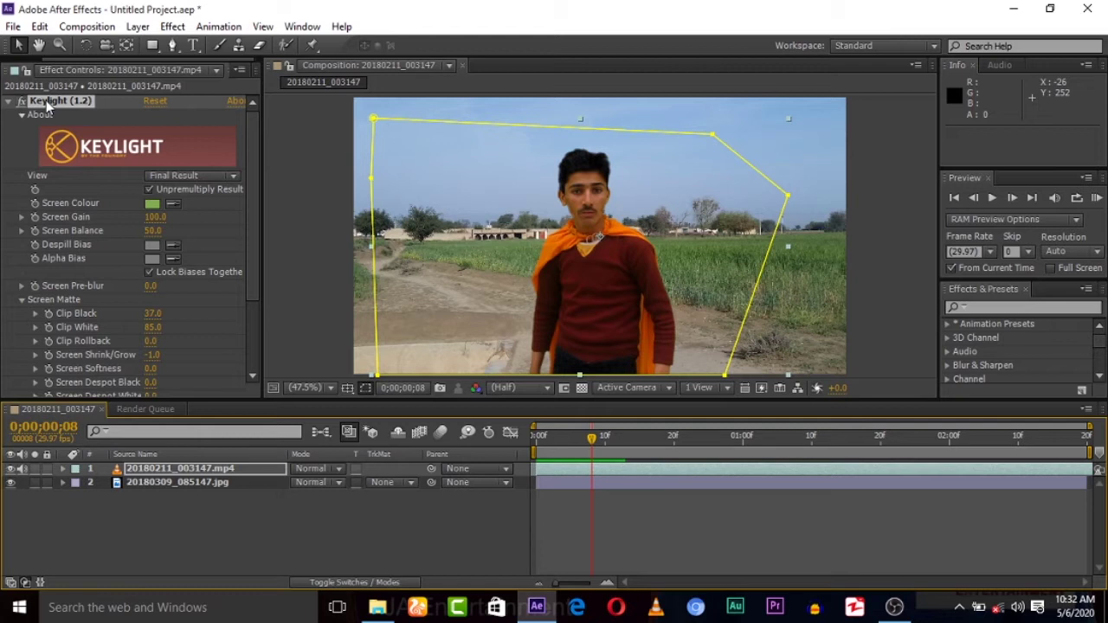
- Remove Keylight and add Curves, bending the RGB curve down to darken the footage
key("Delete")
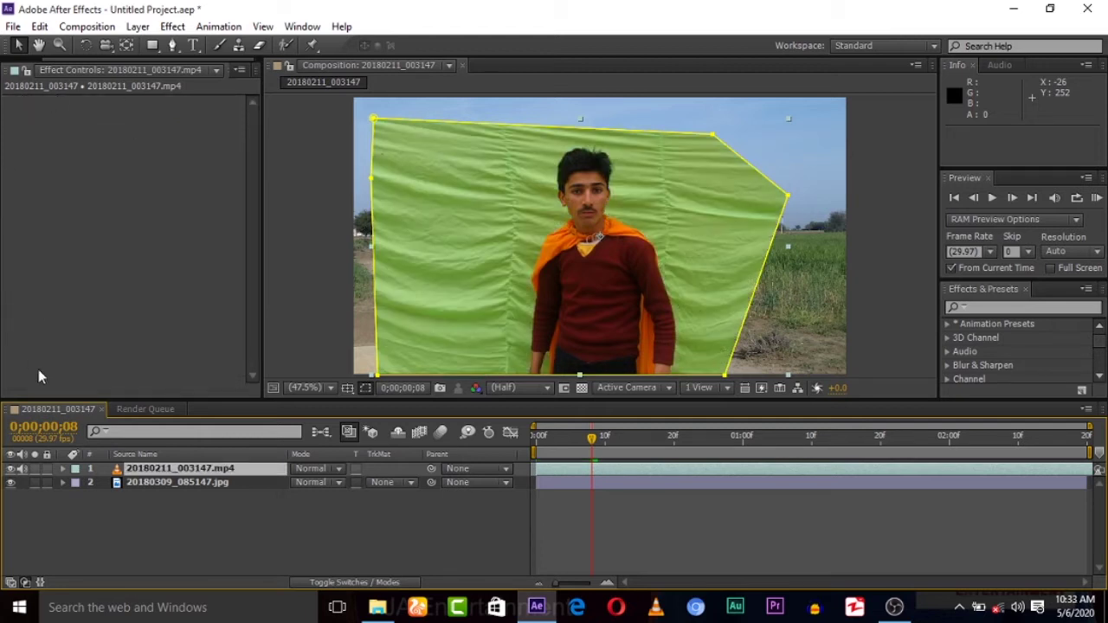
left_click(173, 26)
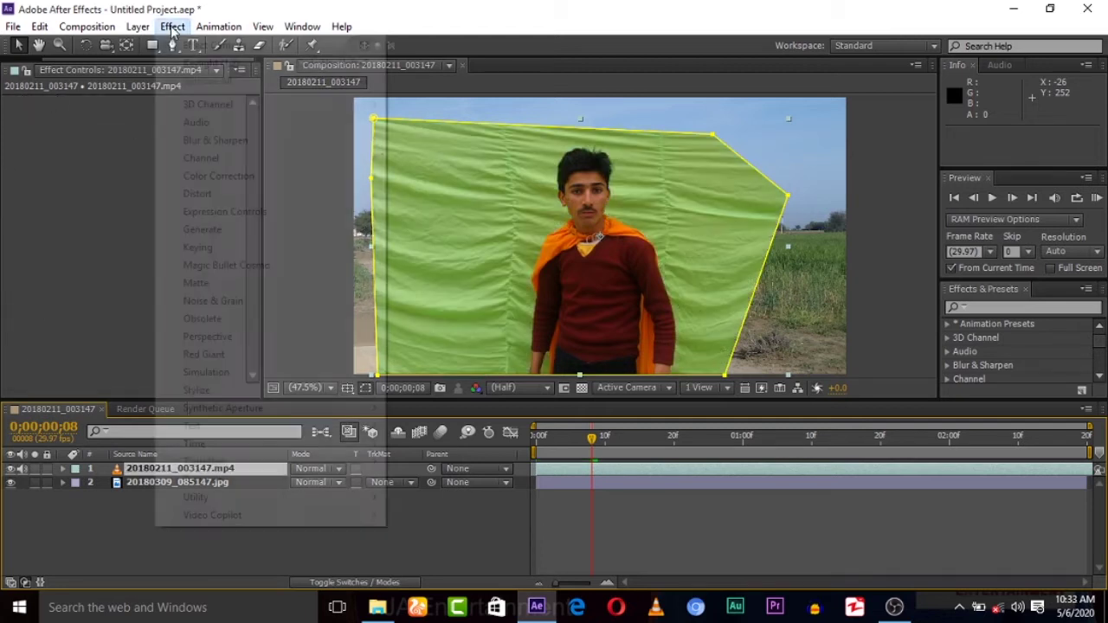
mouse_move(355, 177)
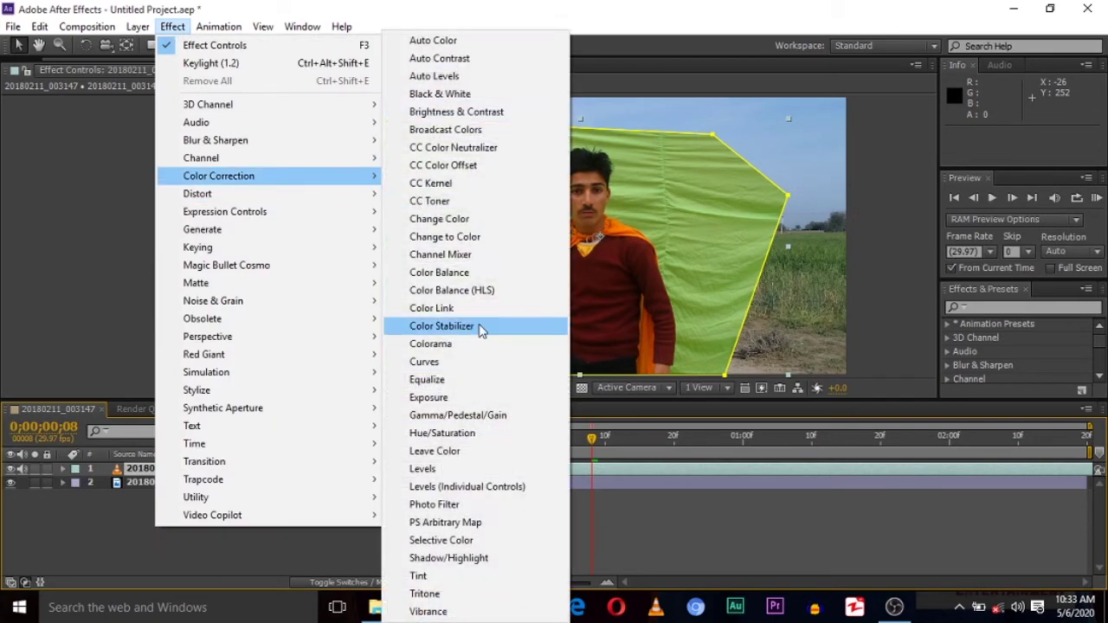
left_click(459, 362)
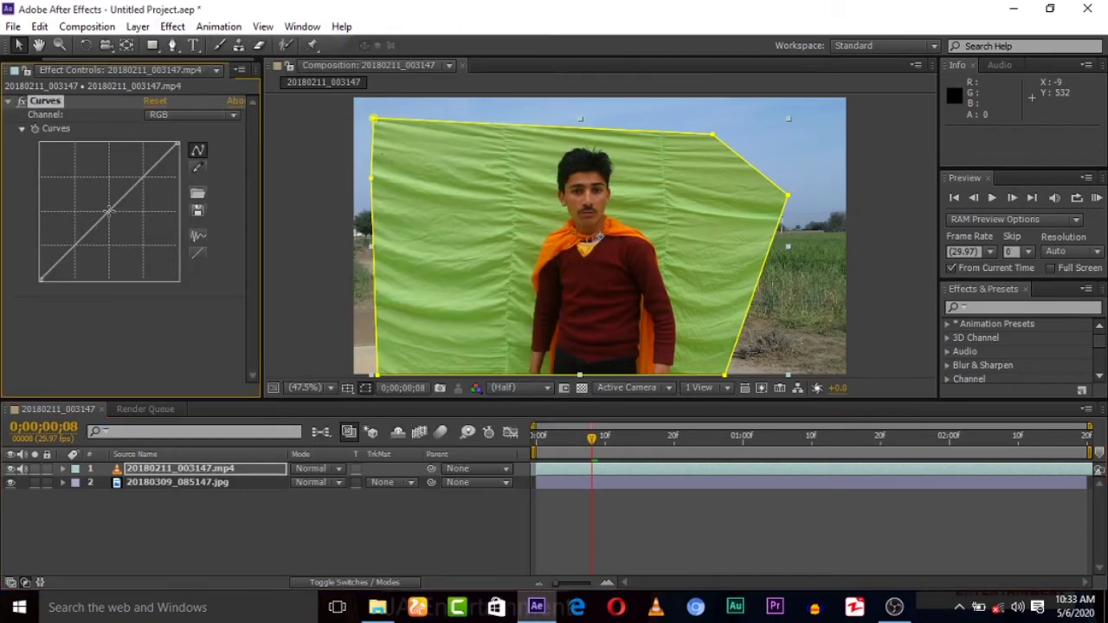
left_click_drag(108, 210, 126, 232)
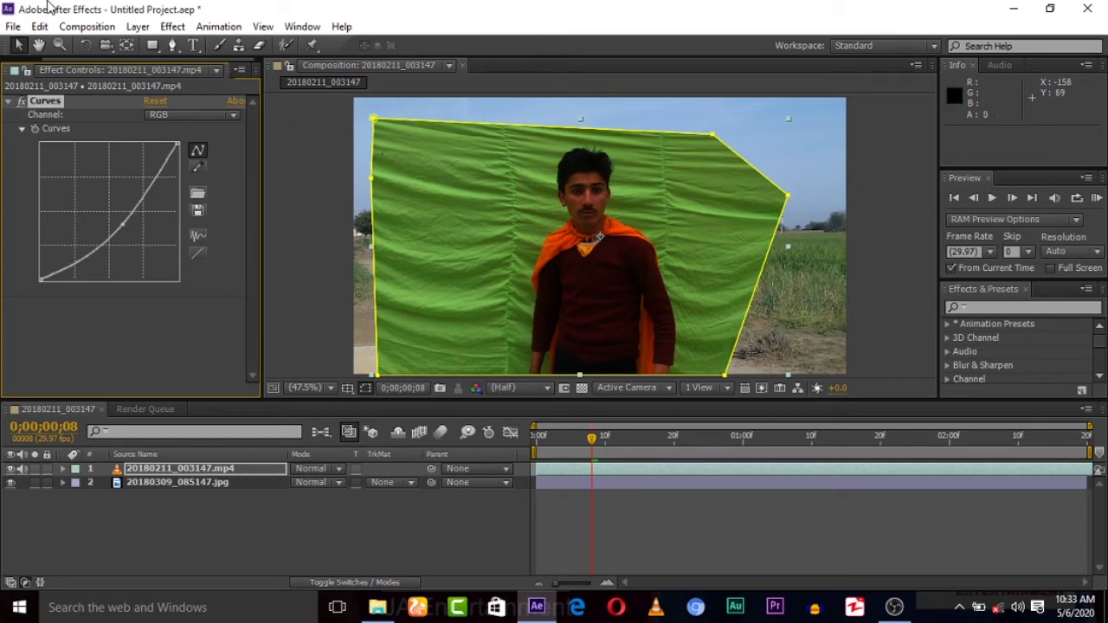
- Pre-compose the footage layer, moving all attributes into the new composition
left_click(136, 27)
left_click(207, 609)
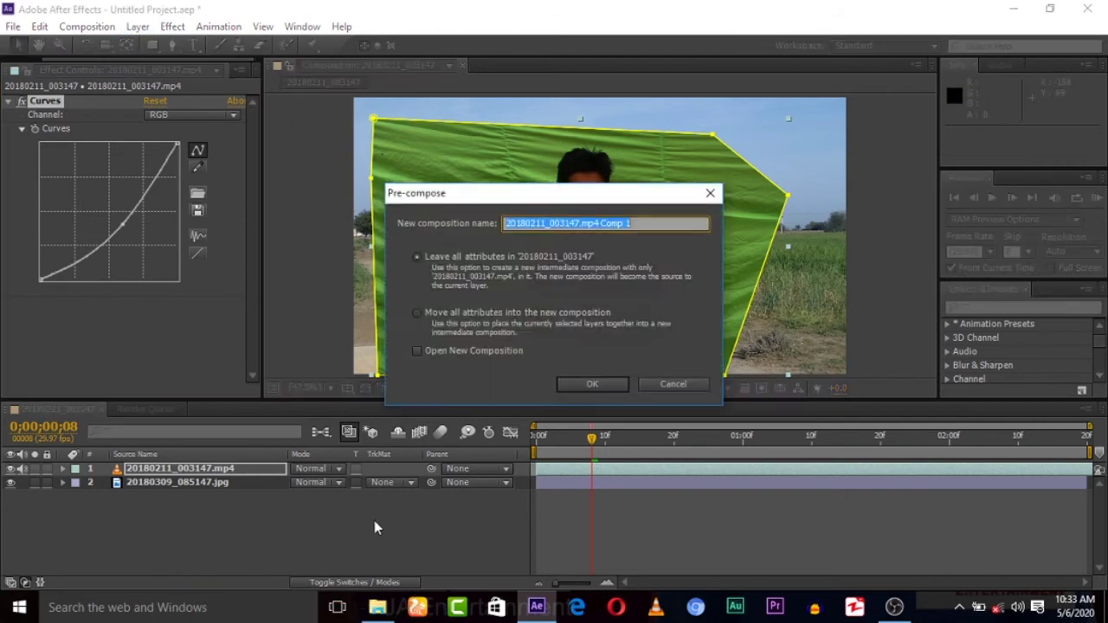
left_click(469, 315)
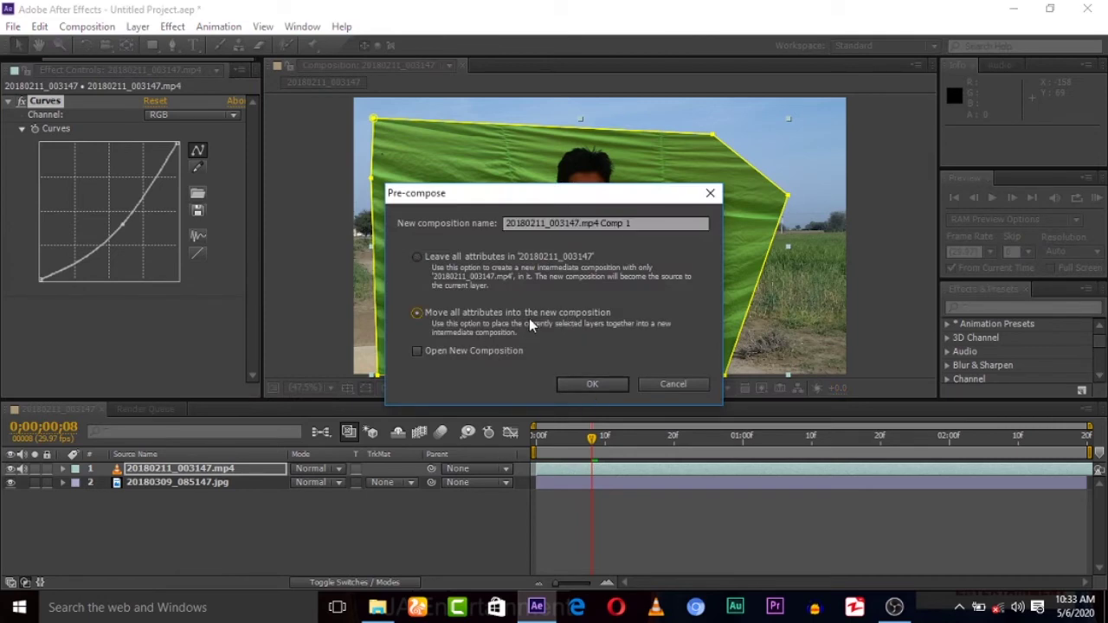
left_click(585, 386)
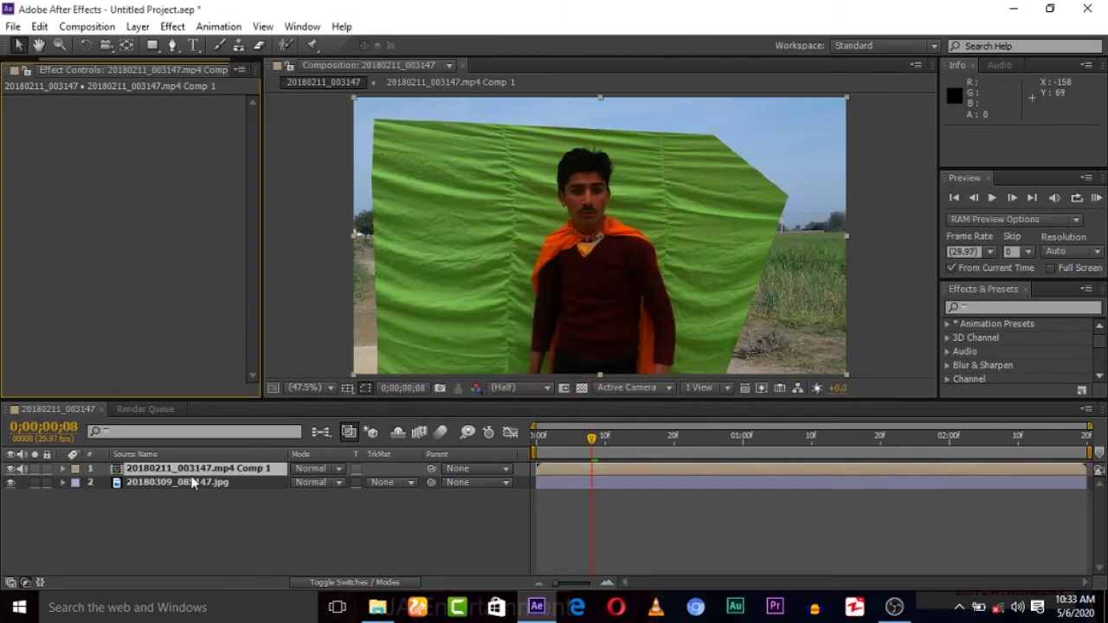
- Apply Keylight (1.2) to the pre-comp and sample the green screen as the key colour
left_click(172, 26)
mouse_move(370, 247)
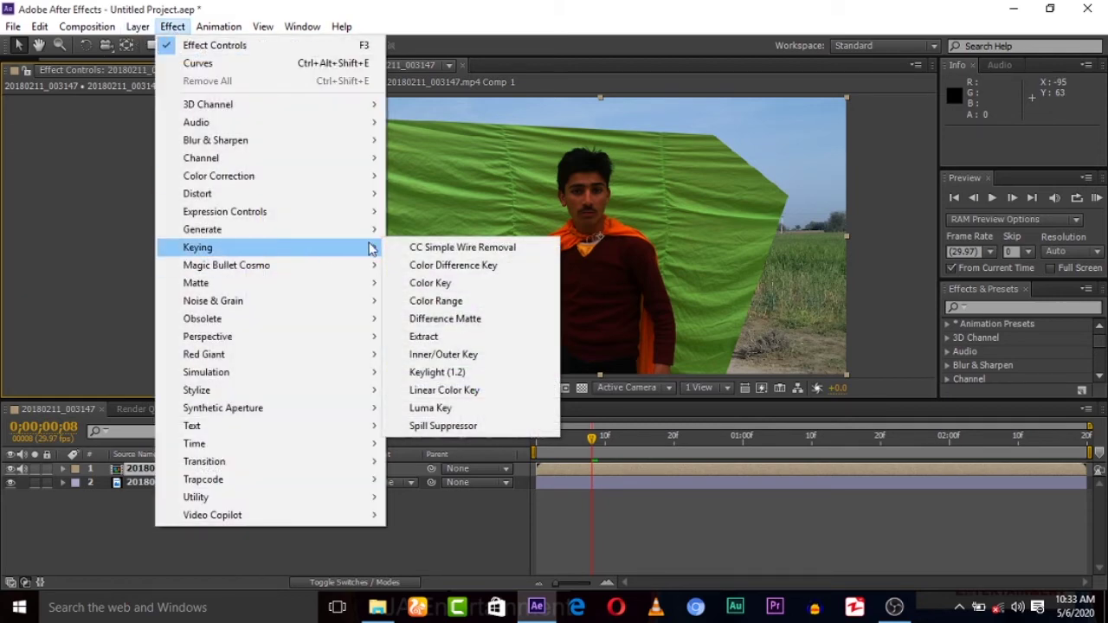
left_click(491, 372)
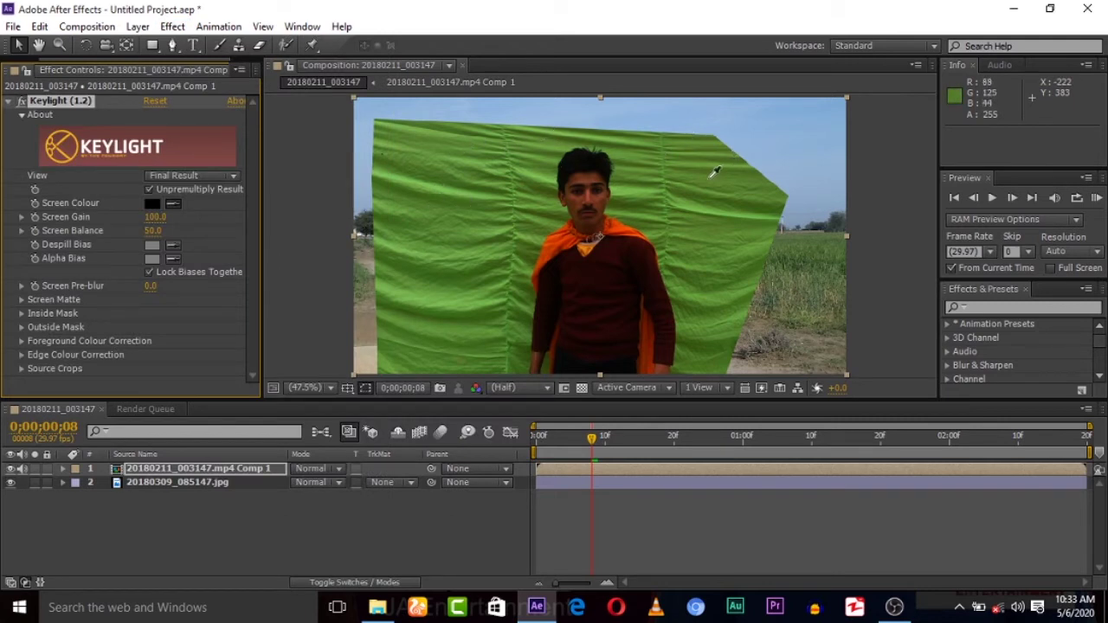
left_click(707, 235)
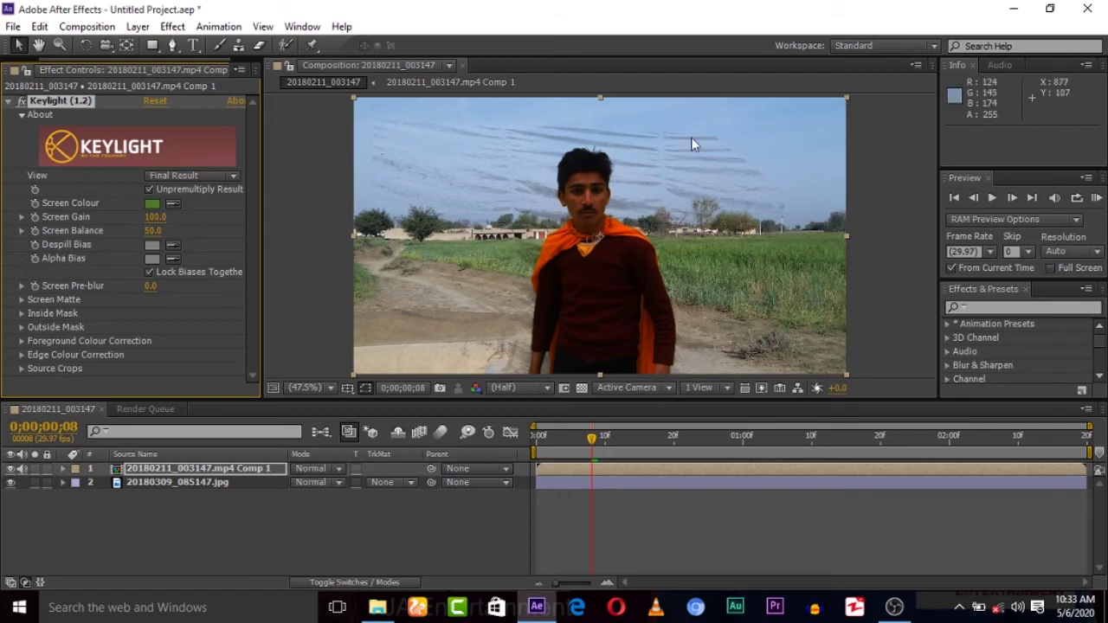
- Set Keylight's Screen Matte Clip Black to 25 and Clip White to 94
left_click(22, 300)
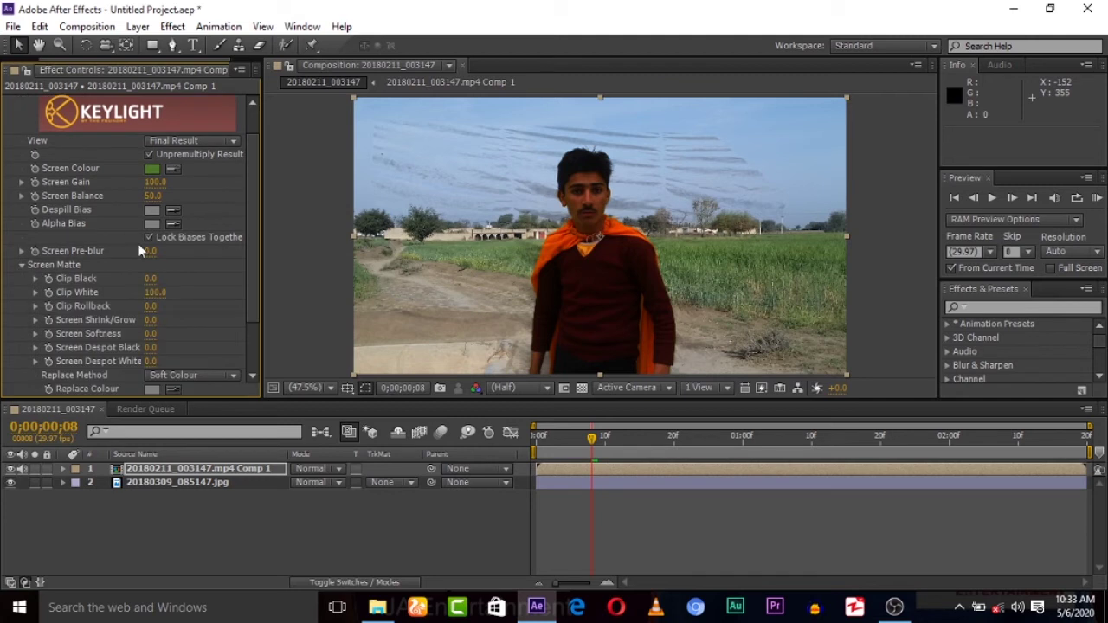
left_click_drag(151, 278, 174, 279)
left_click_drag(161, 291, 157, 293)
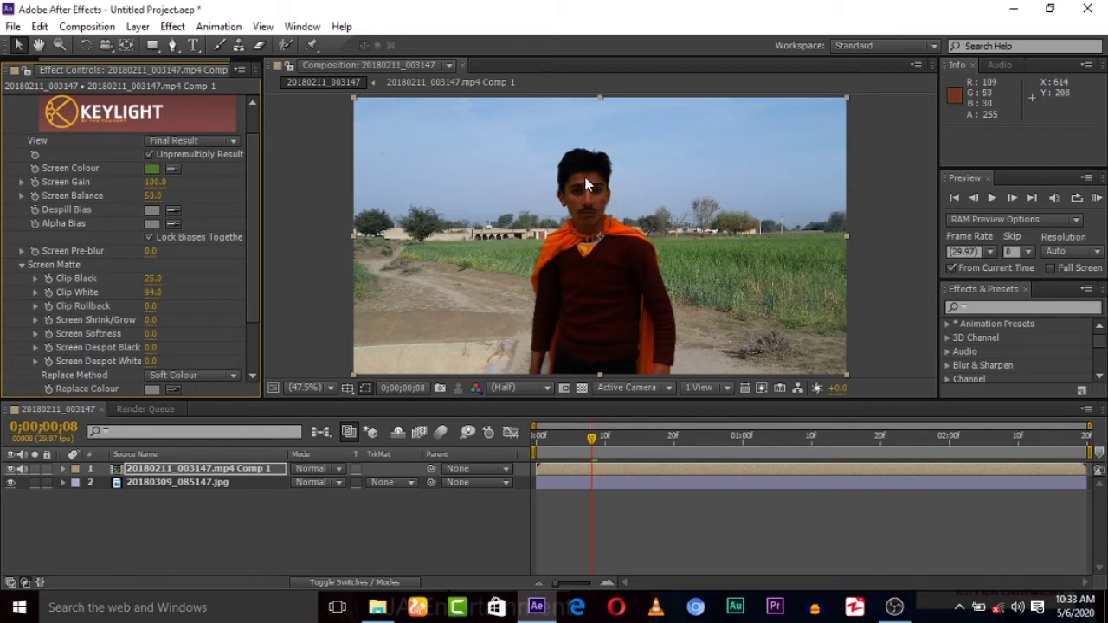
- Inspect the keyed hair edges at 100% magnification, then return the viewer to Fit
left_click(305, 387)
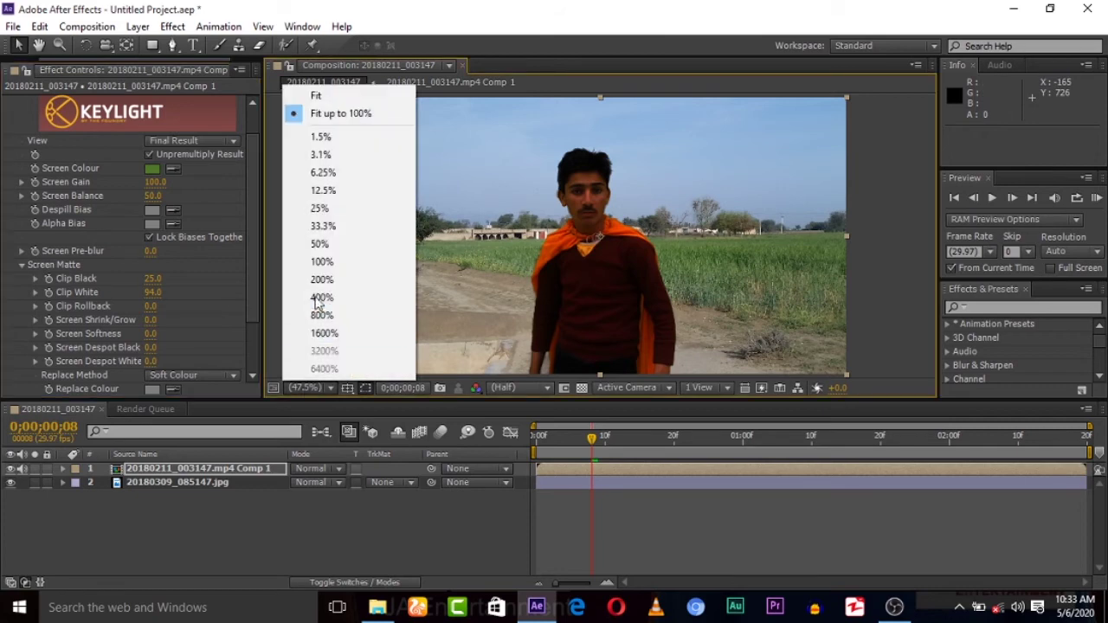
left_click(326, 262)
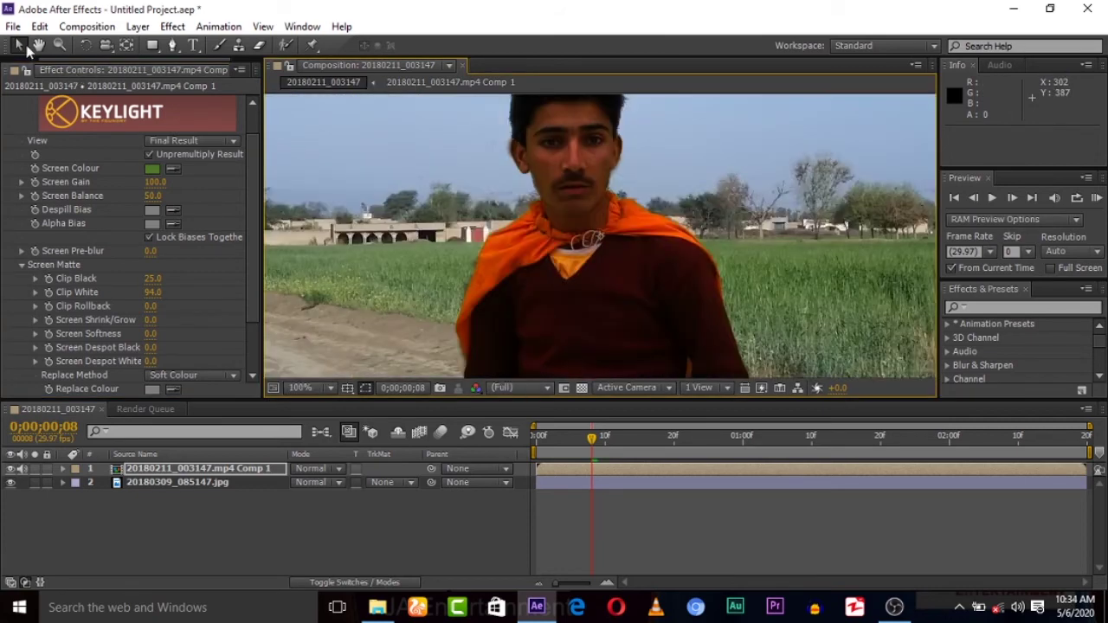
left_click(39, 45)
left_click_drag(453, 146, 465, 250)
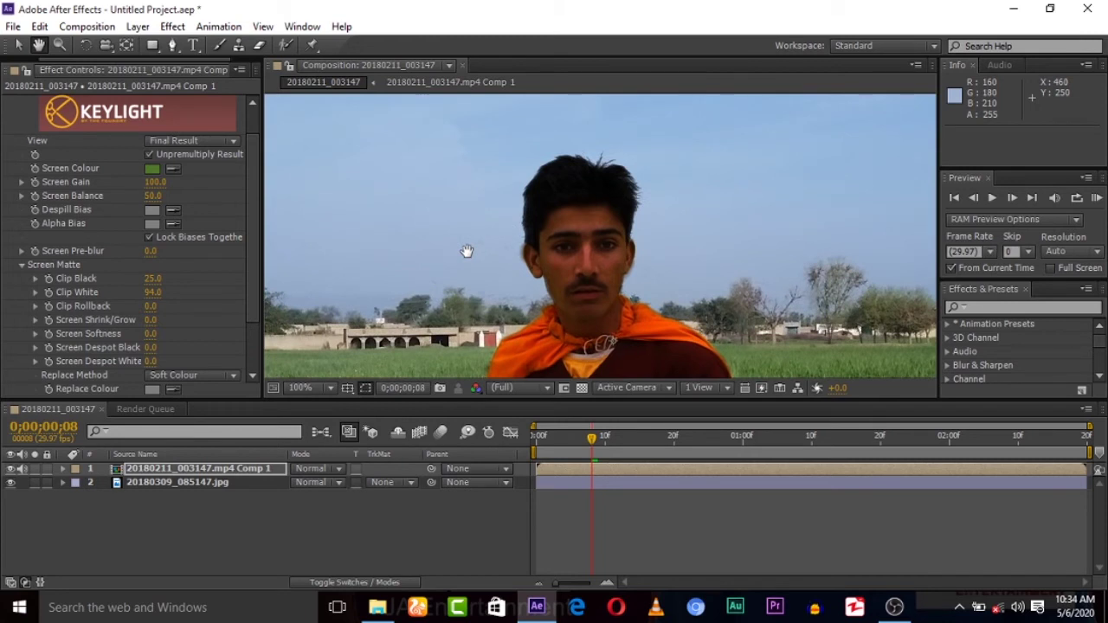
left_click(300, 387)
left_click(329, 113)
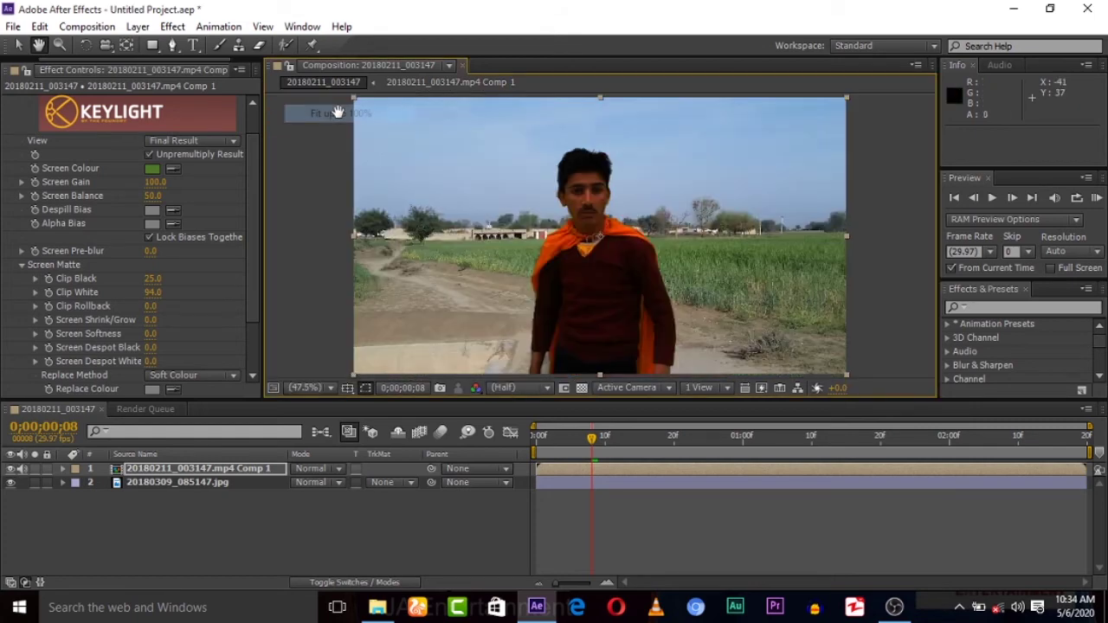
left_click(172, 26)
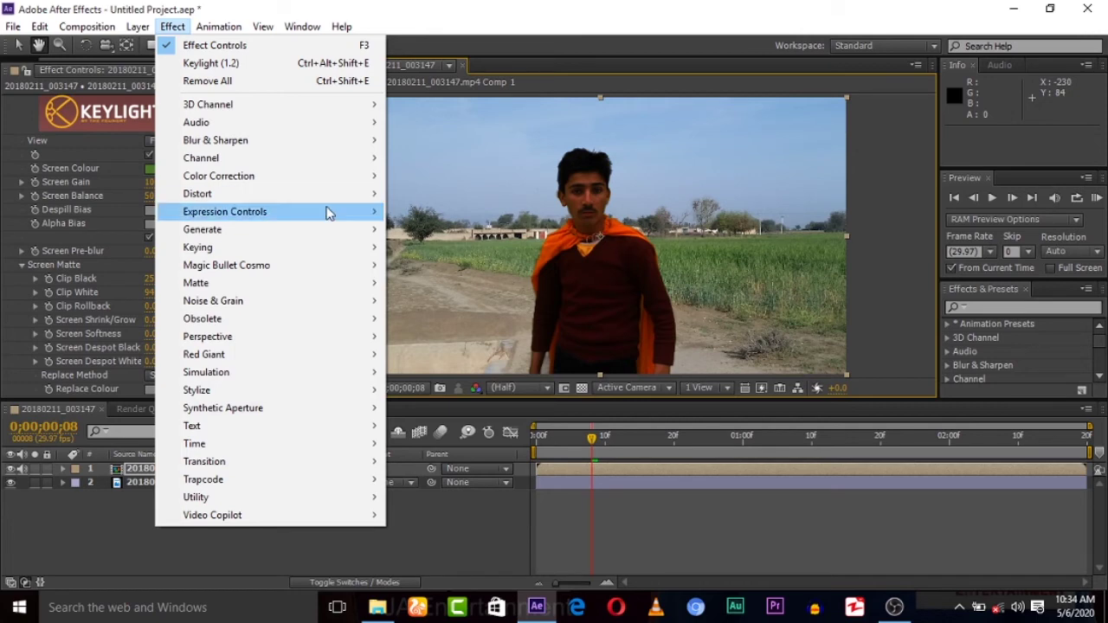
- Add Curves to the keyed layer and bow the RGB curve upward to brighten it
mouse_move(335, 177)
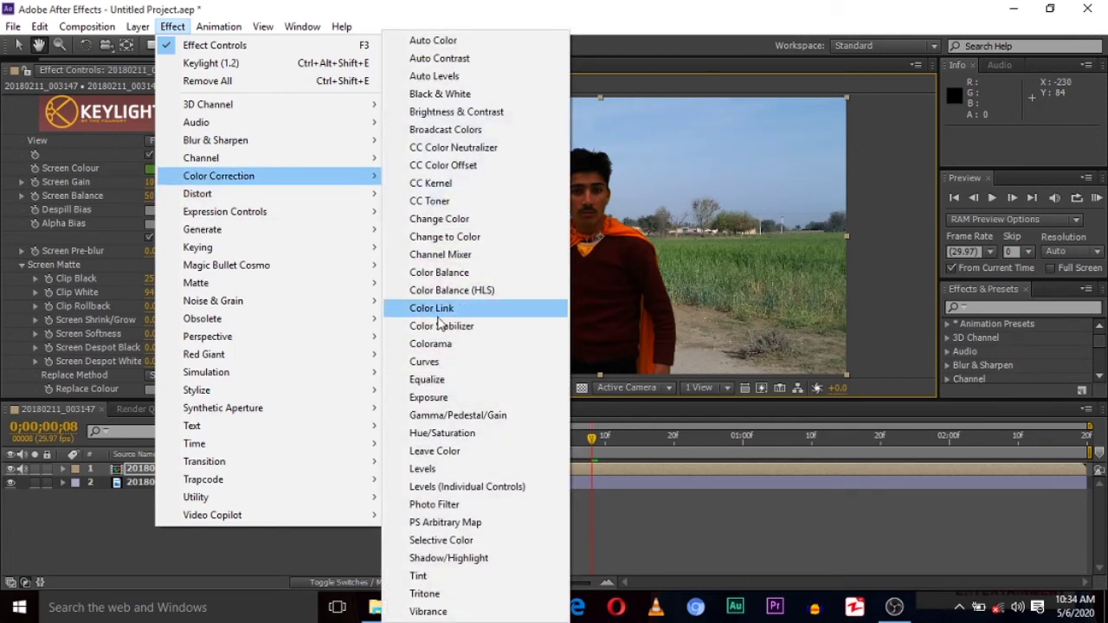
left_click(426, 362)
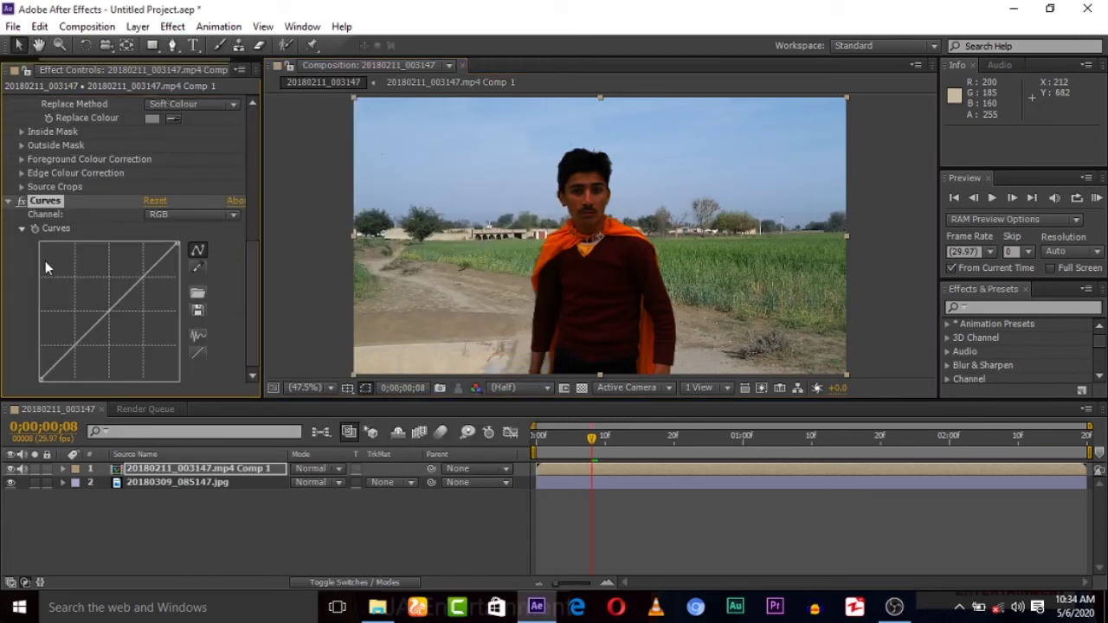
left_click_drag(106, 307, 94, 303)
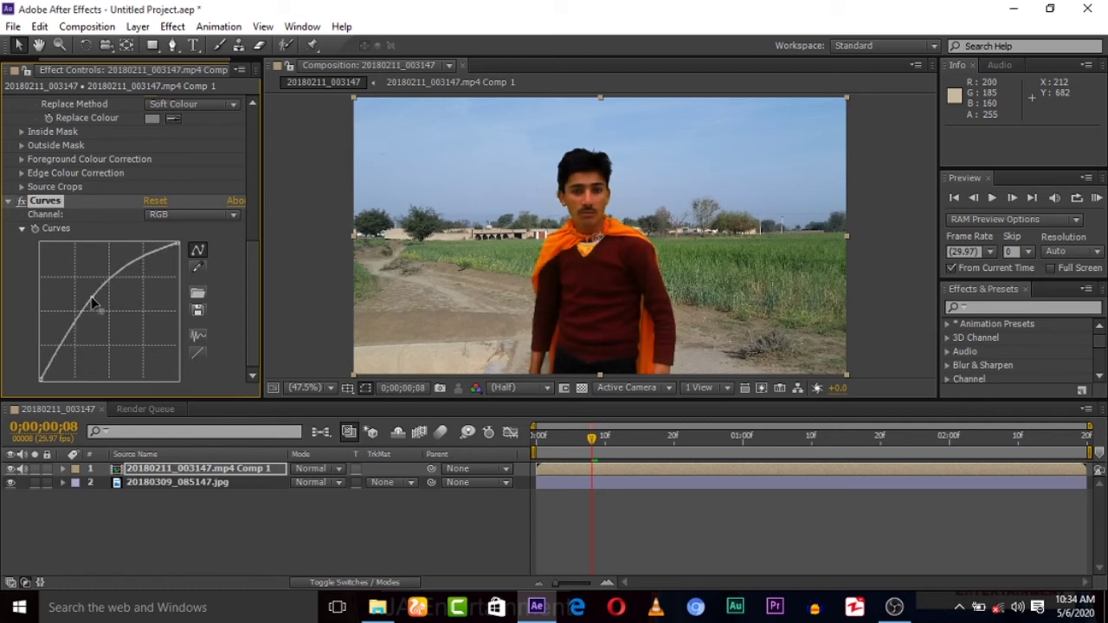
- Nudge the brightening curve, then RAM-preview the keyed composite from frame one and rewind to it
left_click_drag(94, 303, 89, 297)
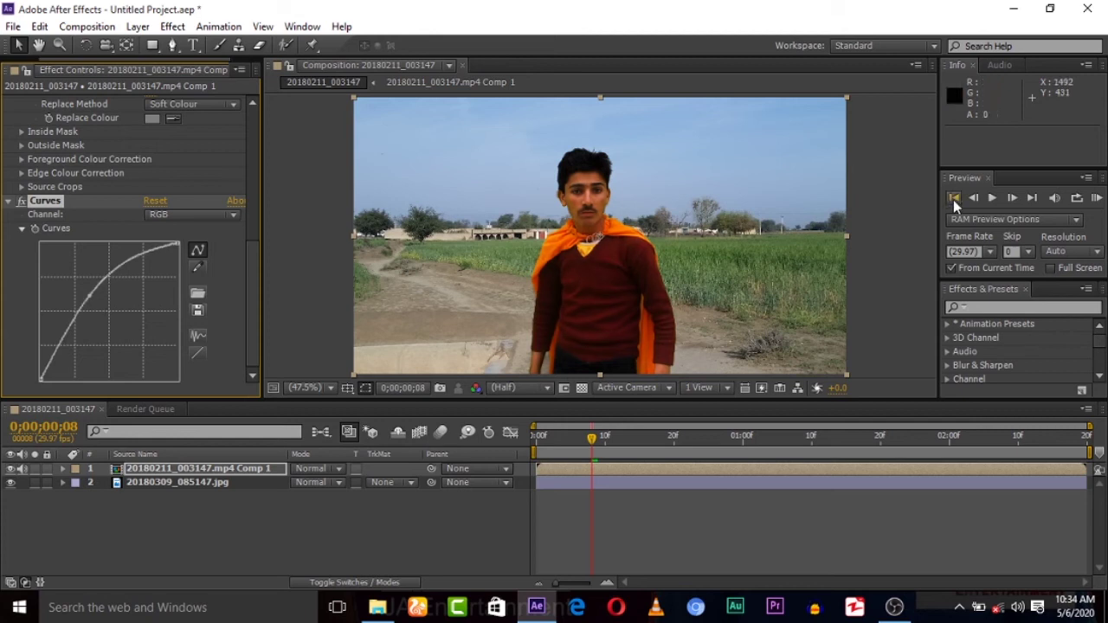
left_click(953, 199)
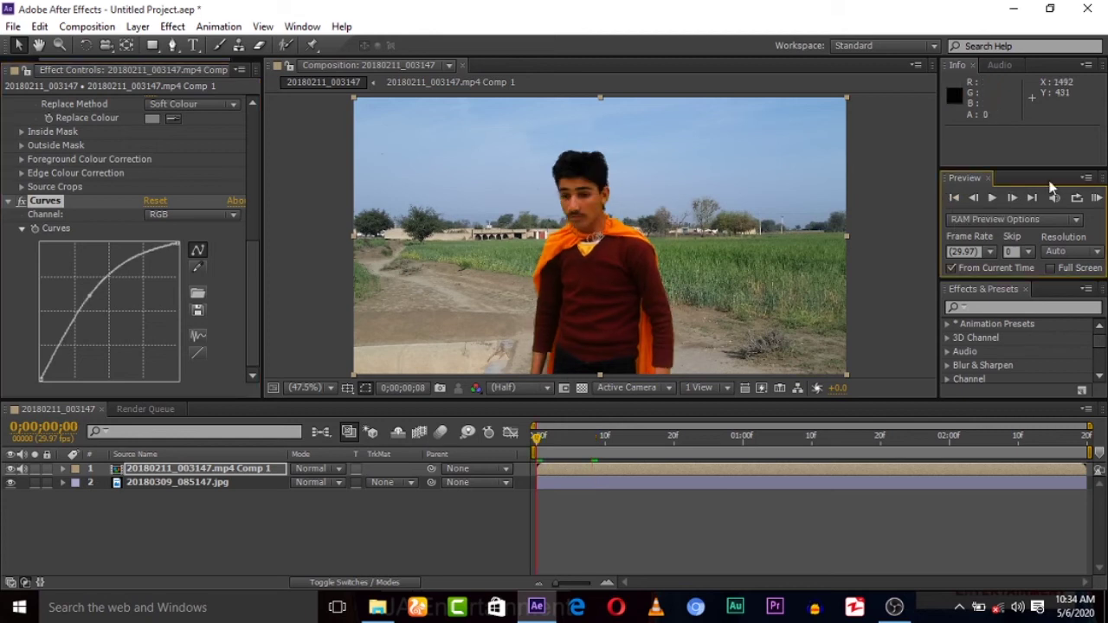
left_click(1096, 198)
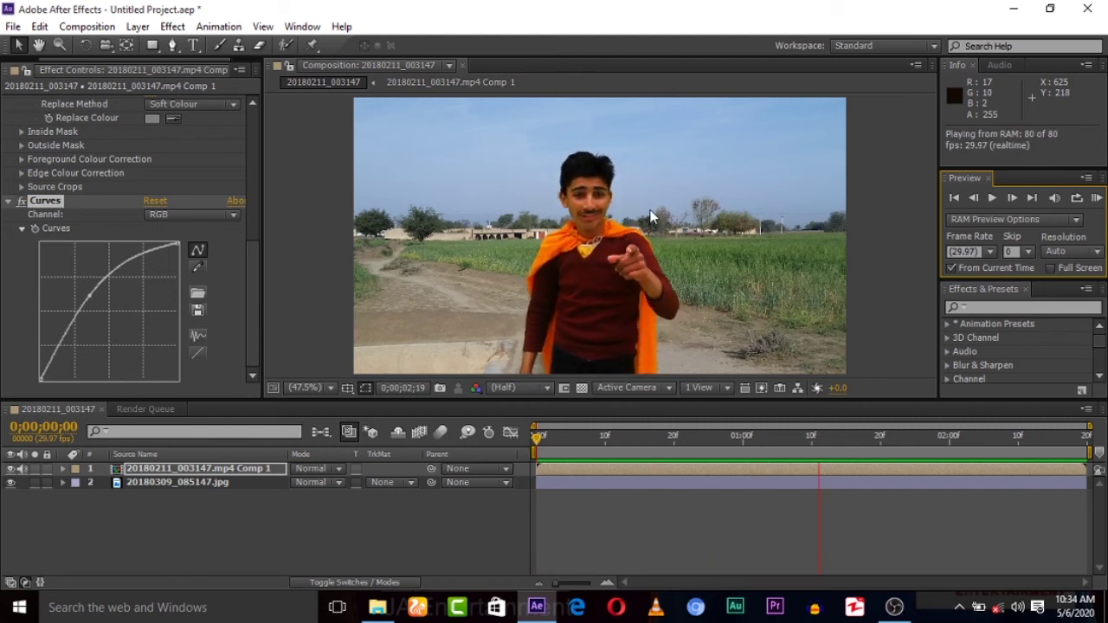
key("space")
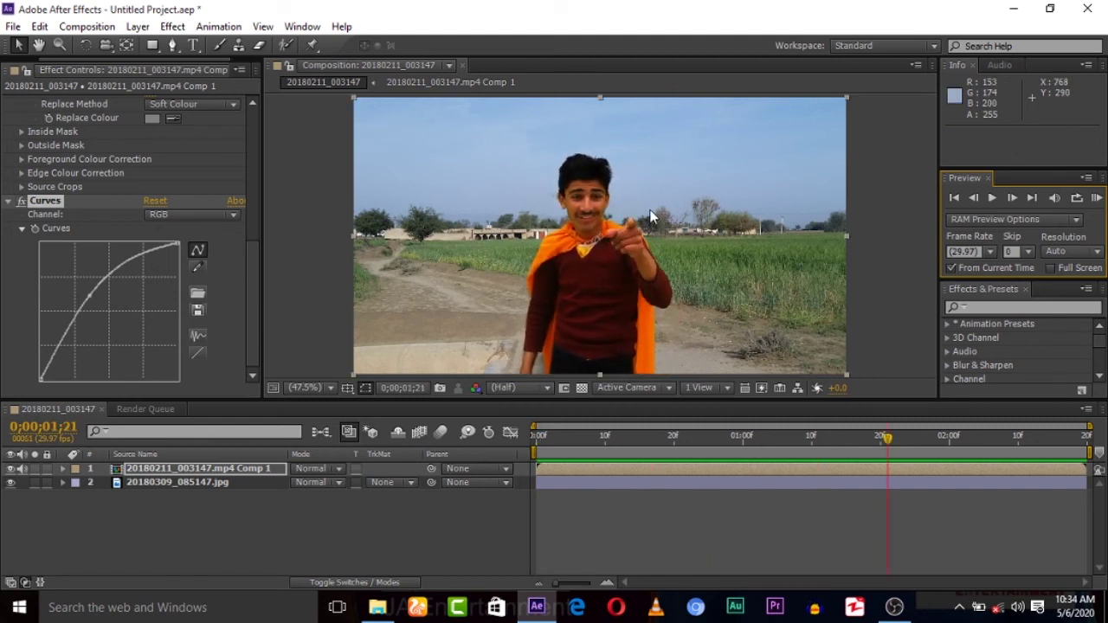
left_click(955, 198)
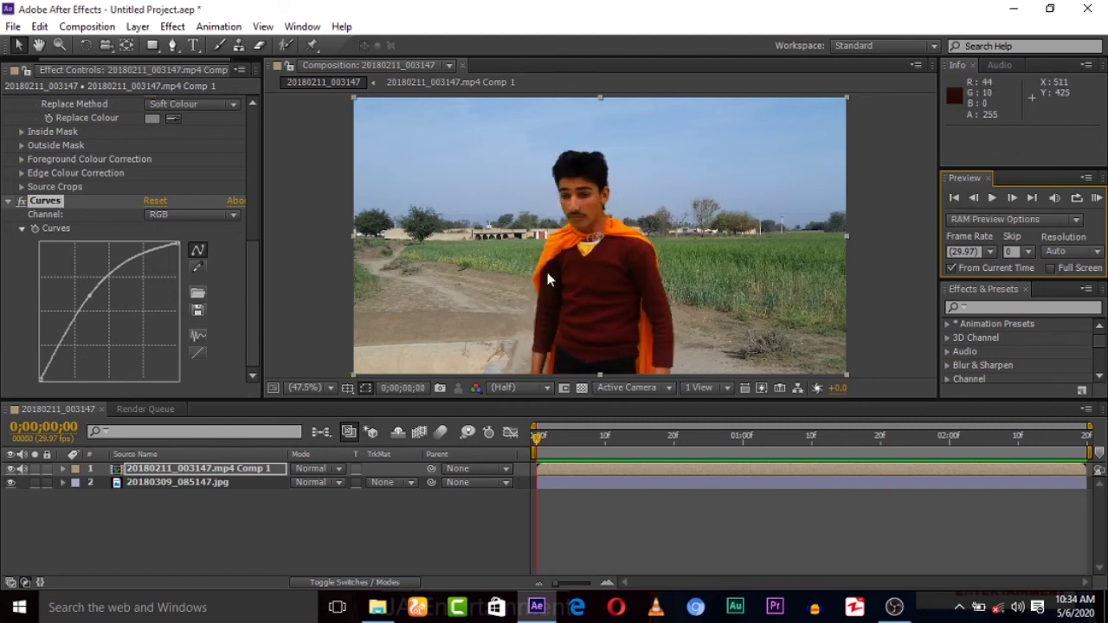